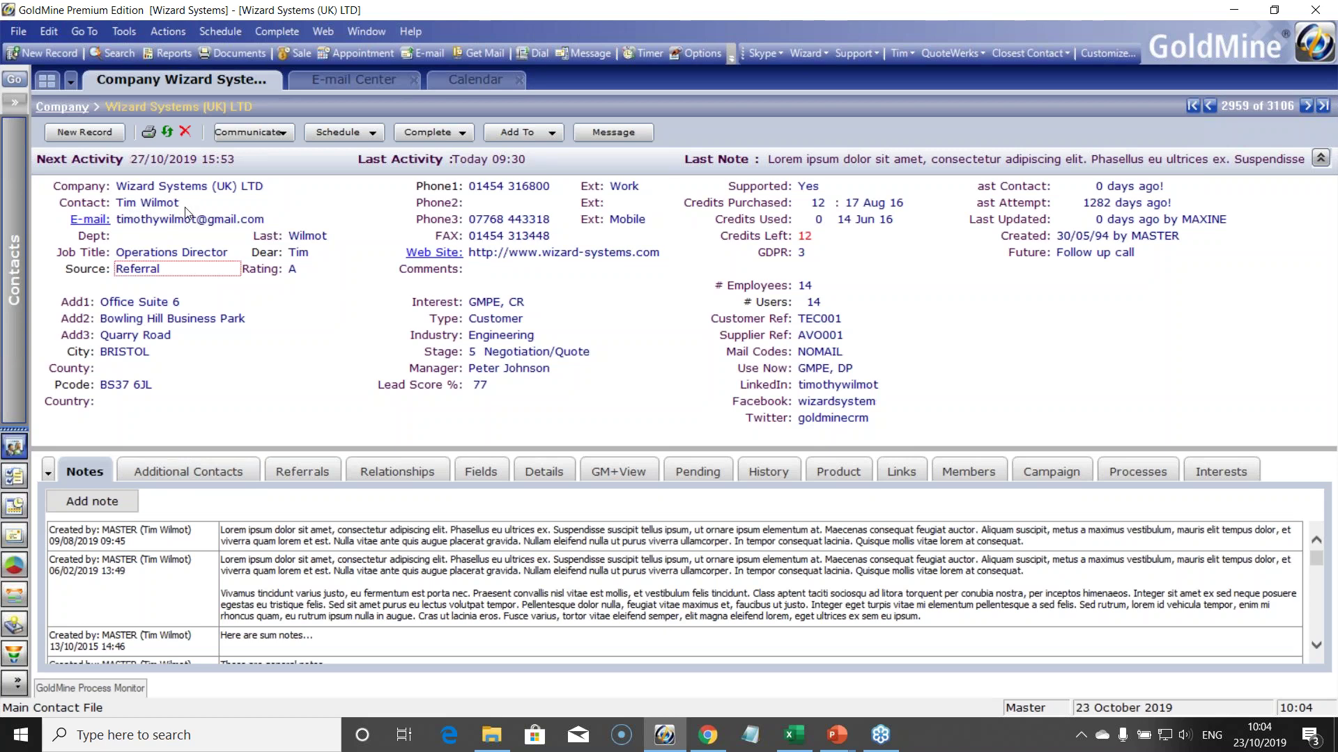
click(179, 471)
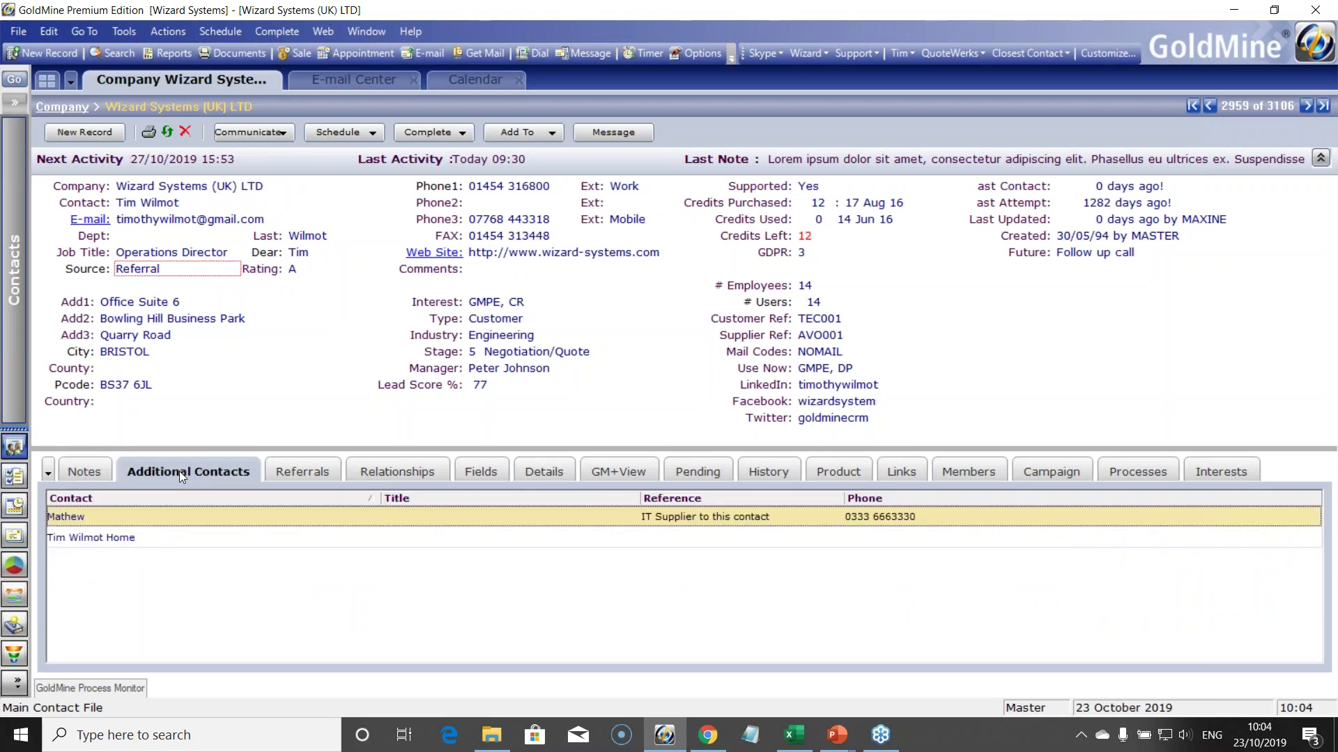
click(101, 472)
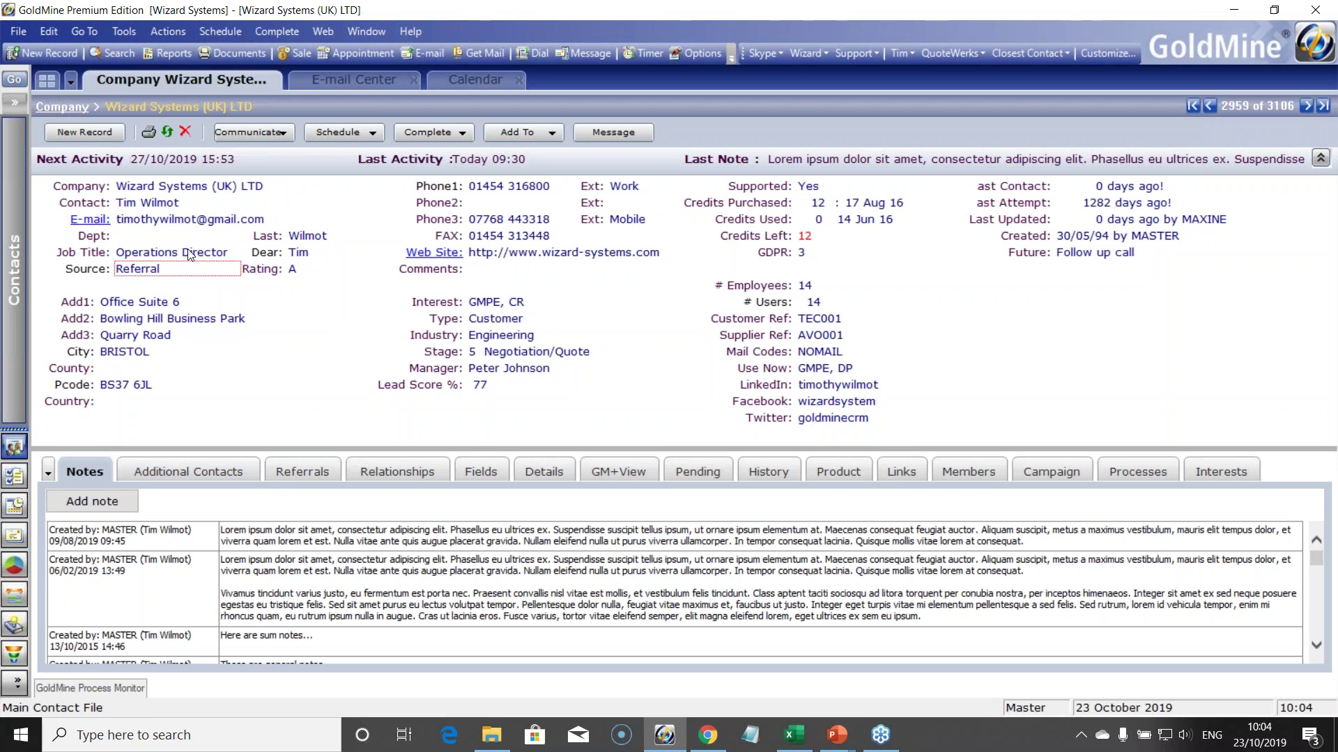
click(210, 471)
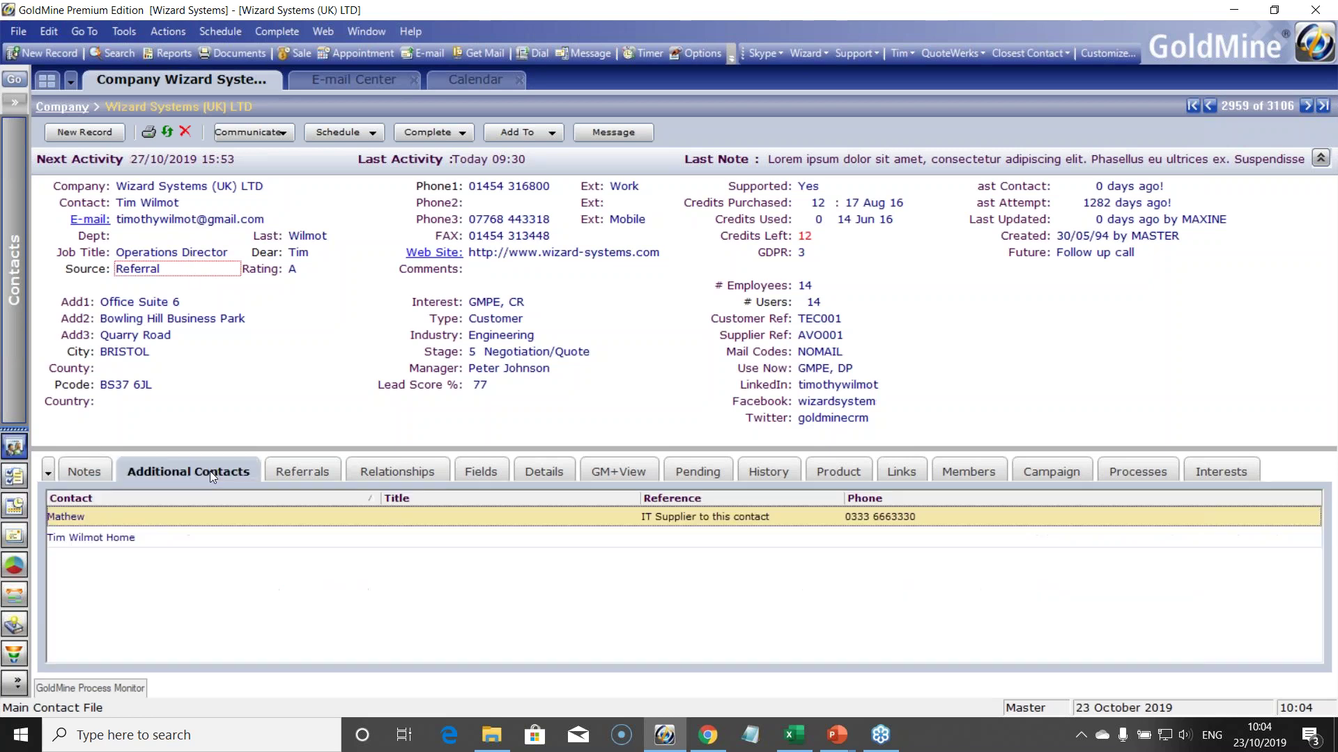
click(89, 474)
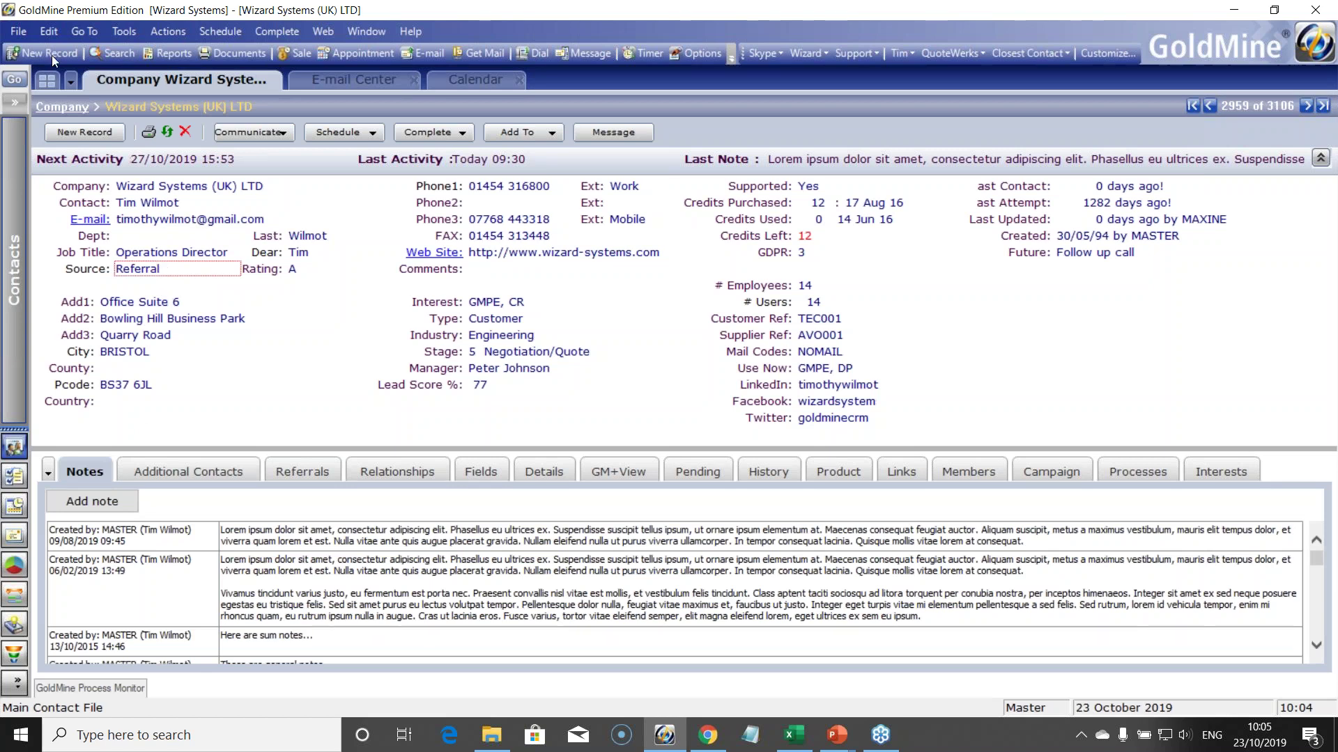
Launch the Export Contact Records wizard from the File menu's Import and Export options
click(21, 35)
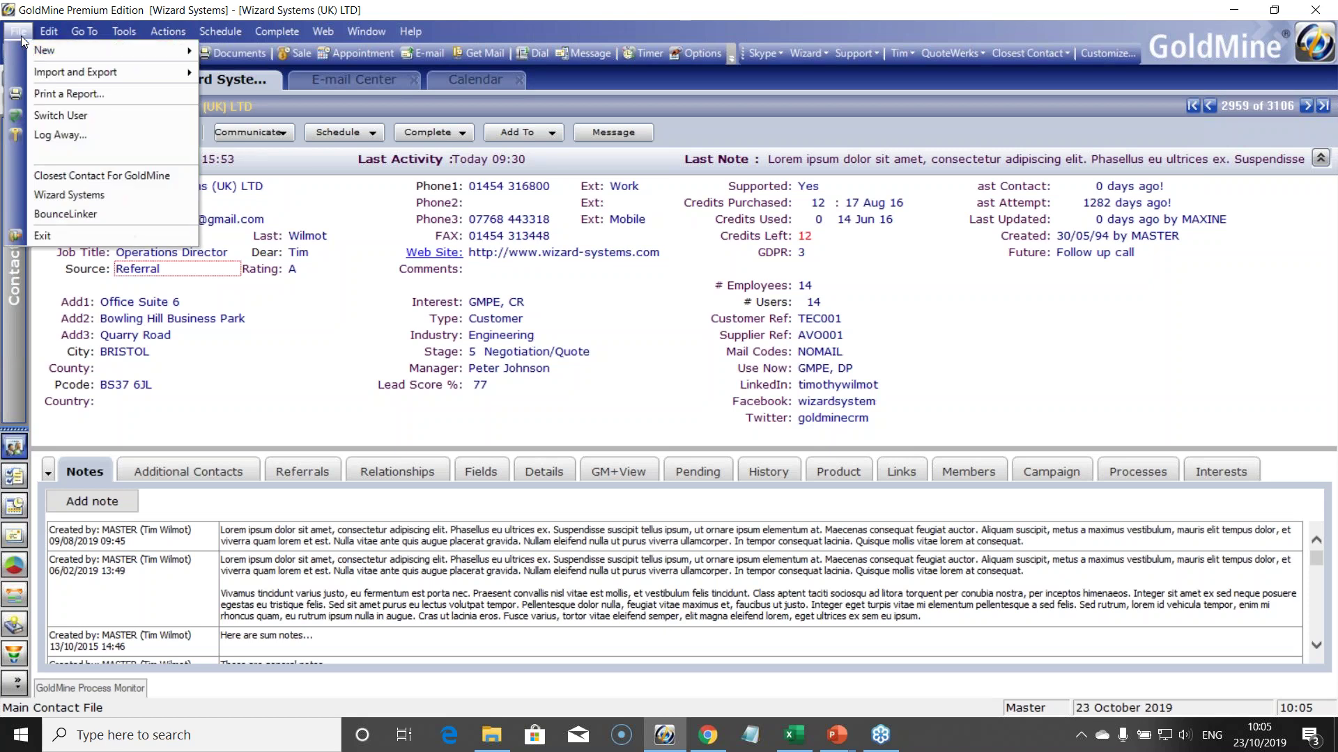
mouse_move(40, 77)
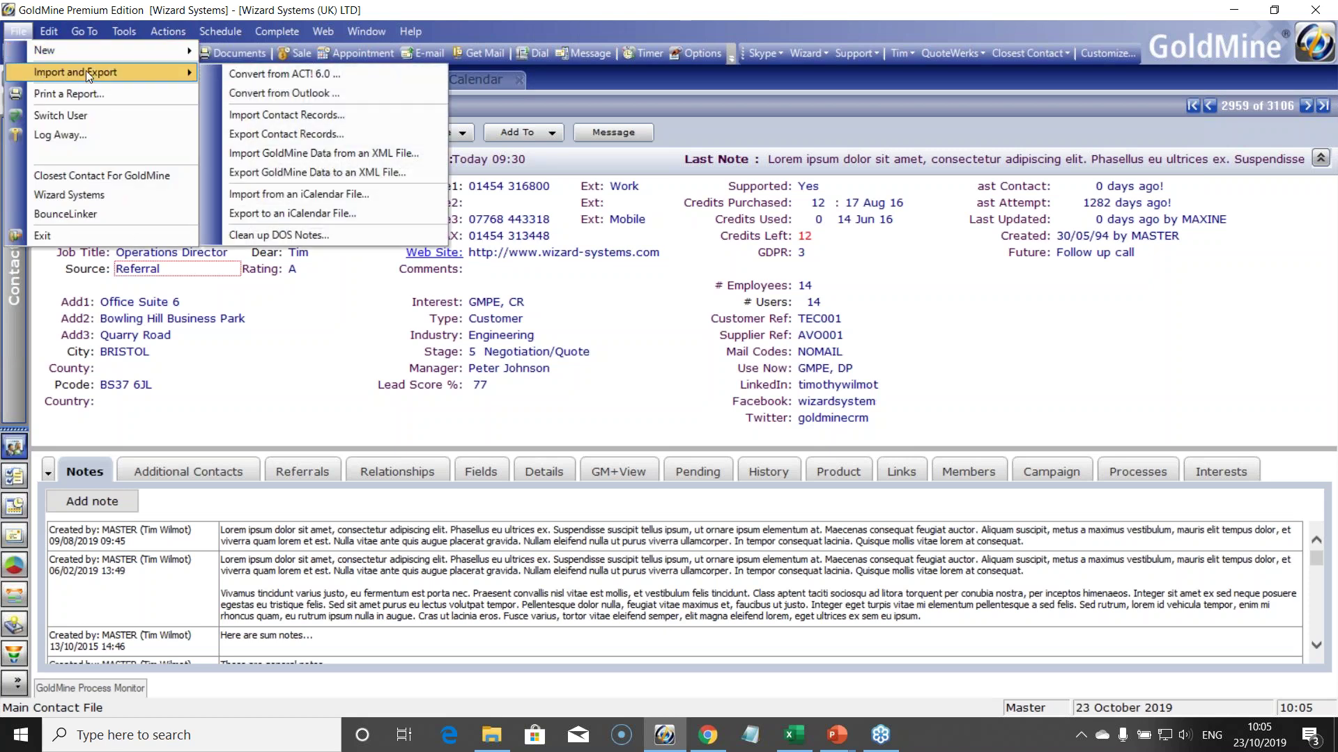
click(245, 134)
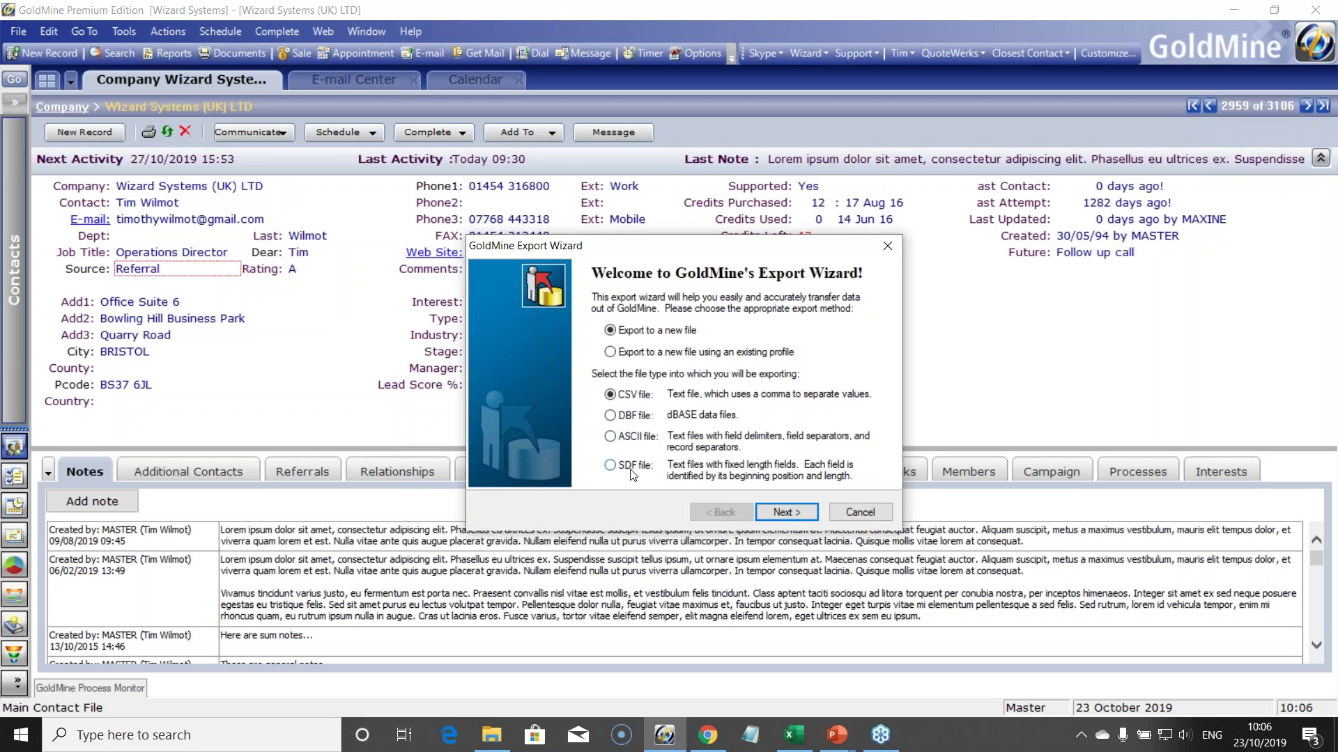
Keep CSV to a new file and restrict the export to the Marketing week live group
click(784, 513)
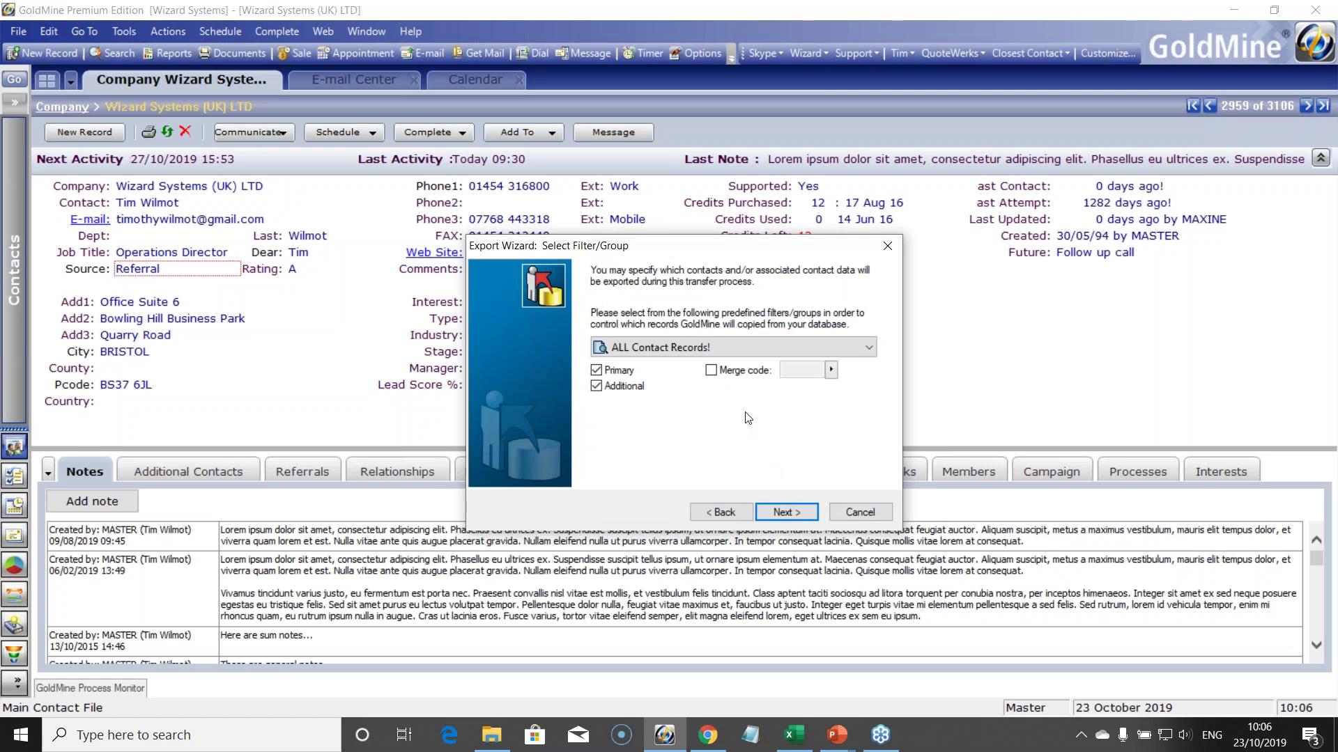
click(740, 352)
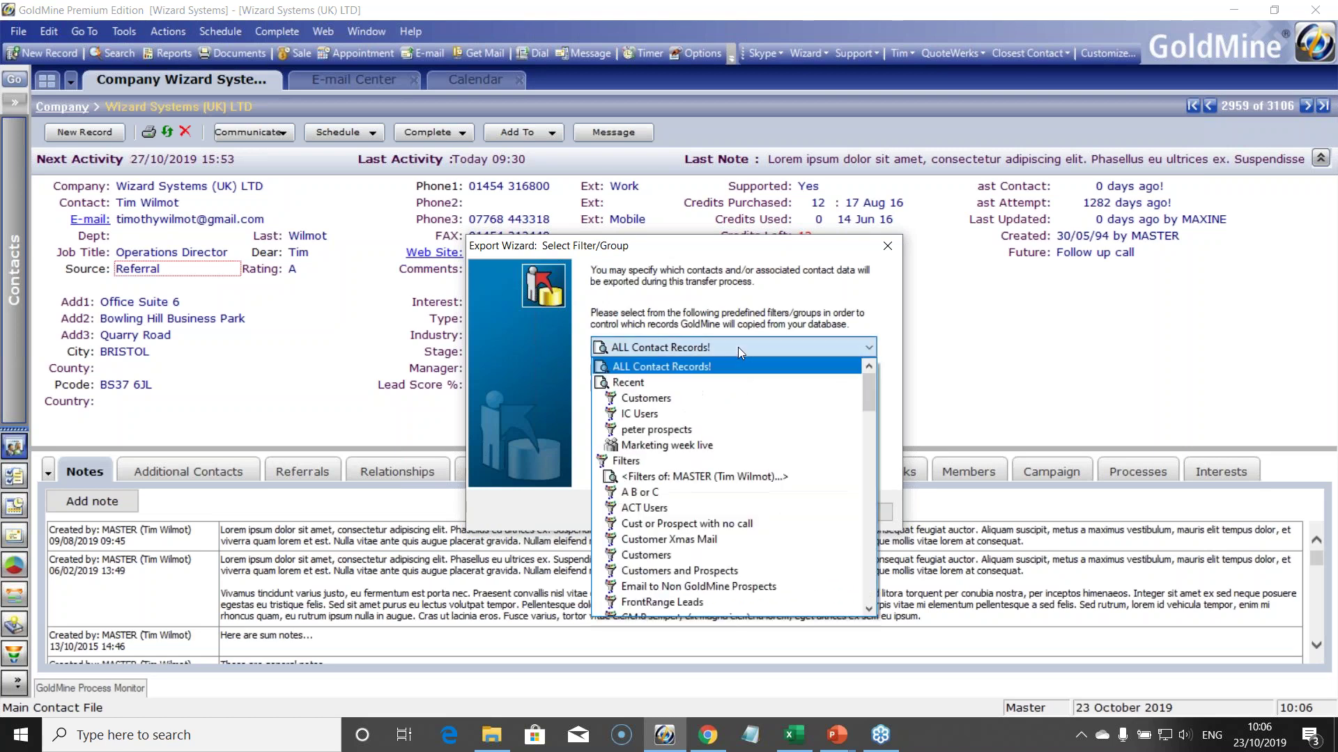
click(734, 446)
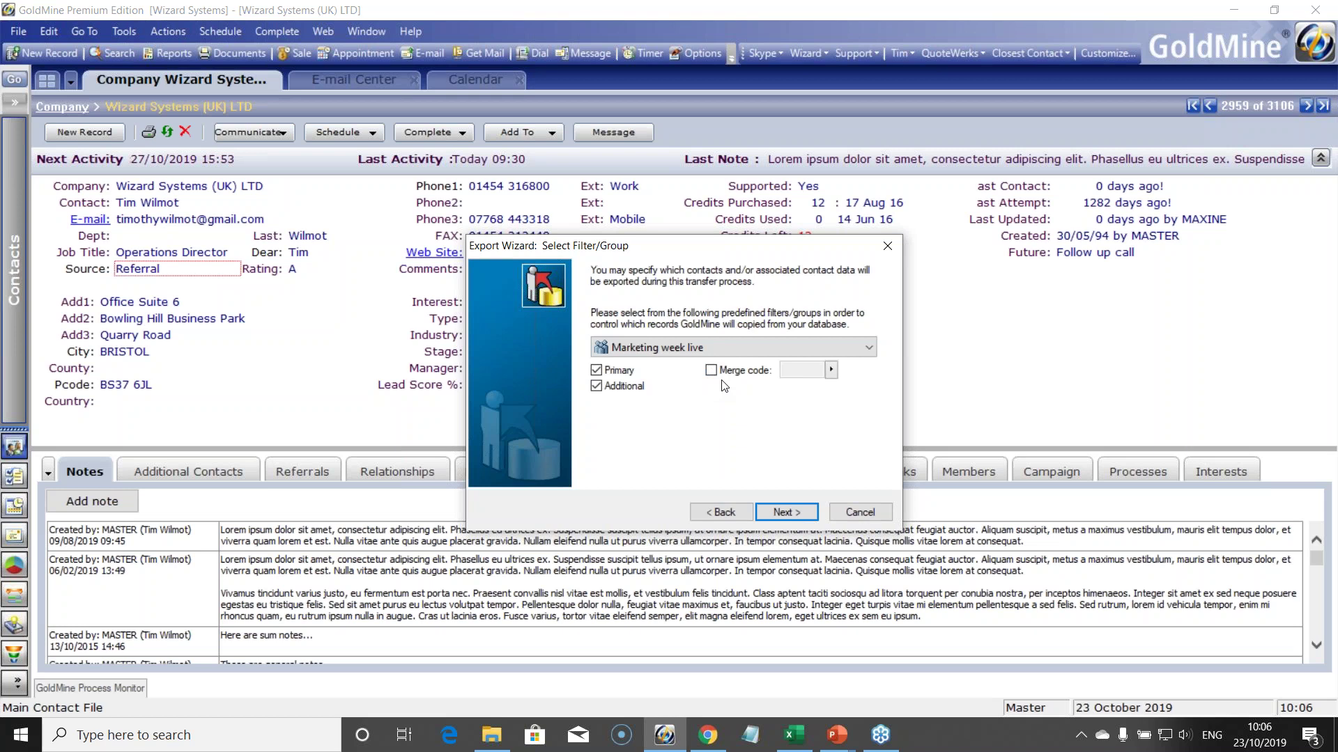
click(785, 514)
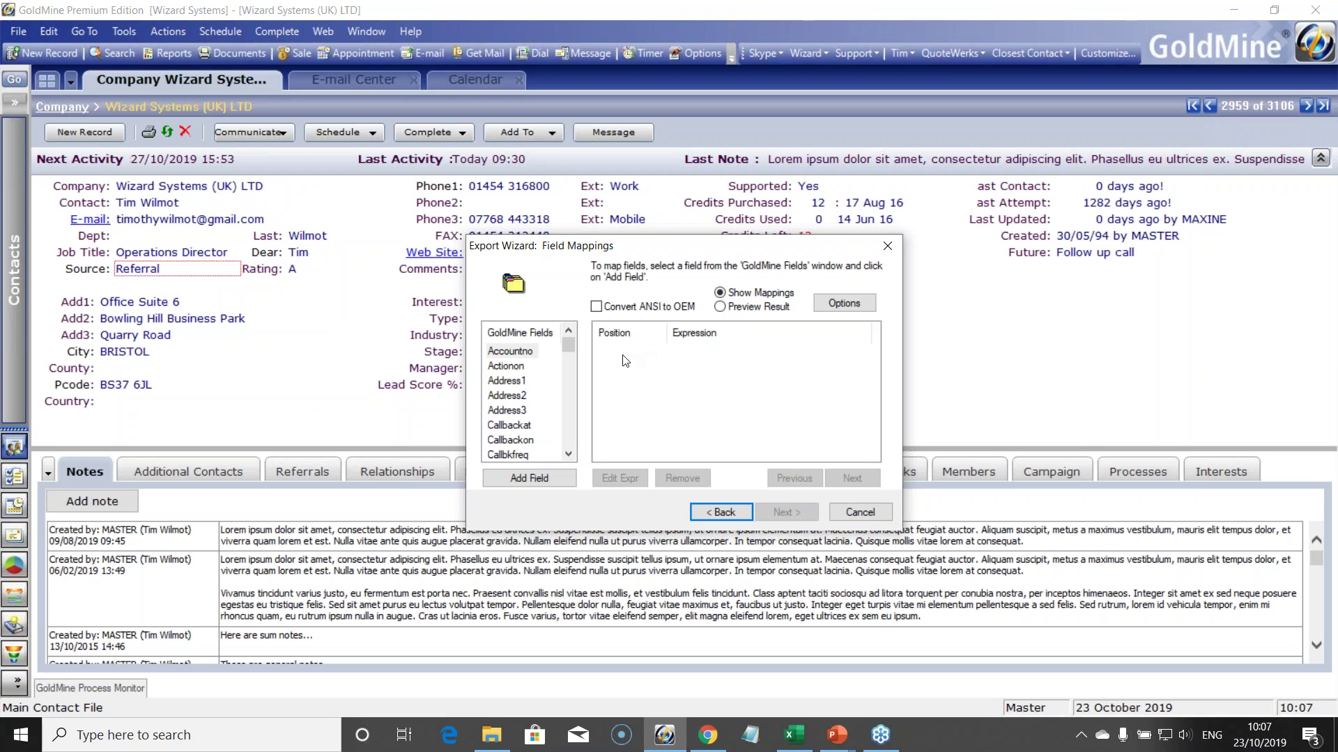
Add Address1, Address2, Company and Contact as the four export columns, in that order
click(518, 386)
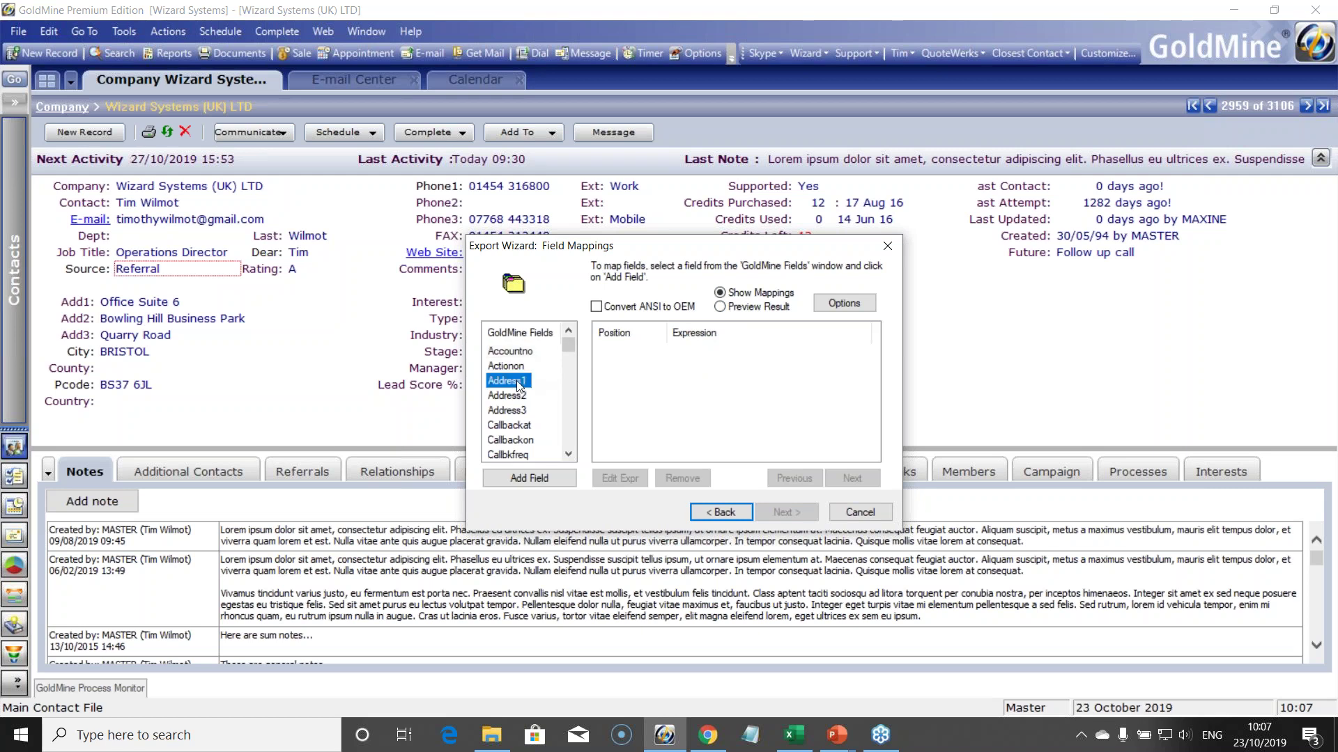
double_click(518, 385)
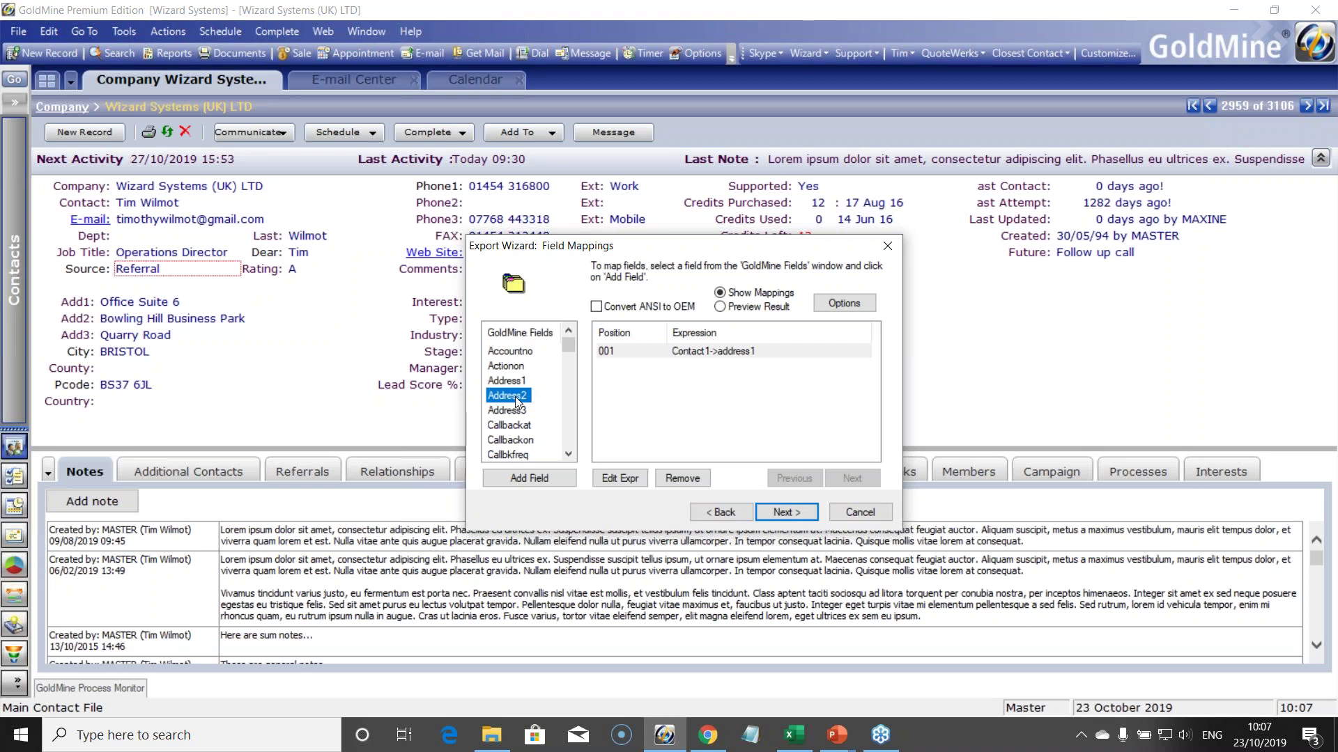
double_click(516, 396)
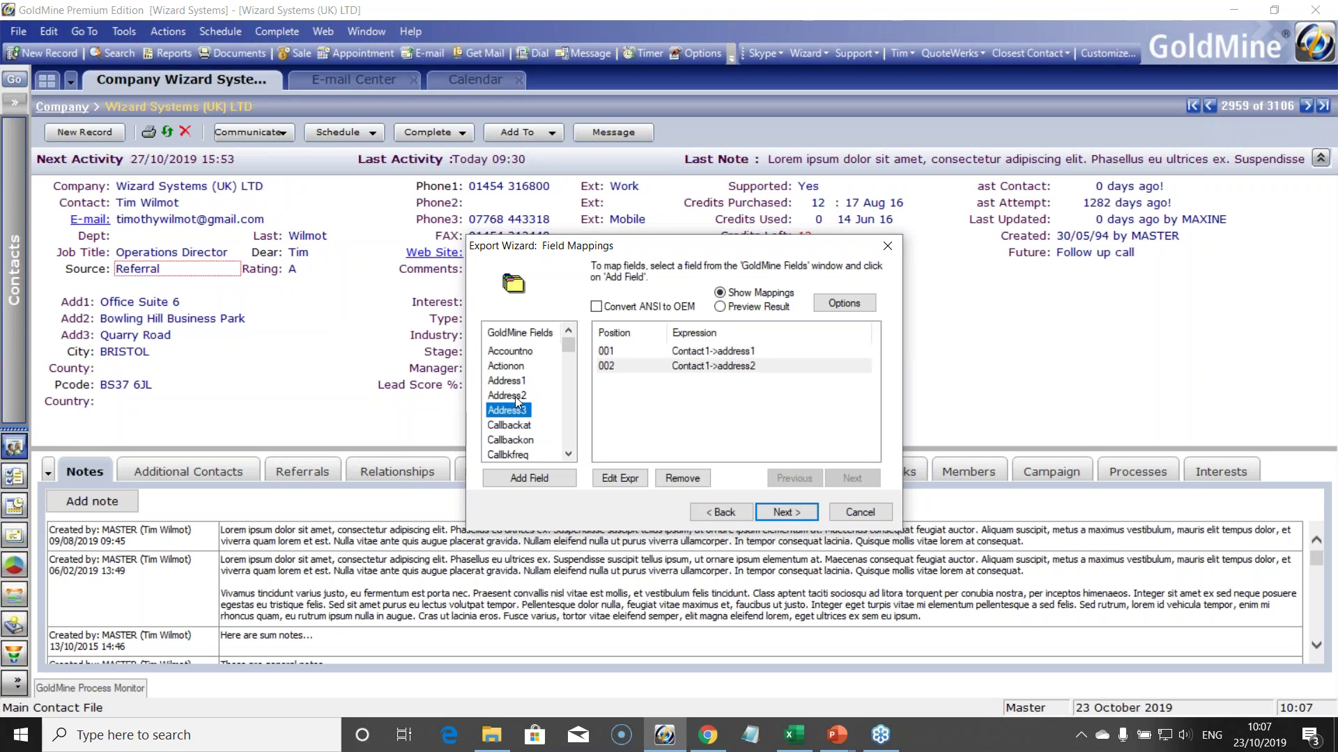
click(570, 450)
click(570, 450)
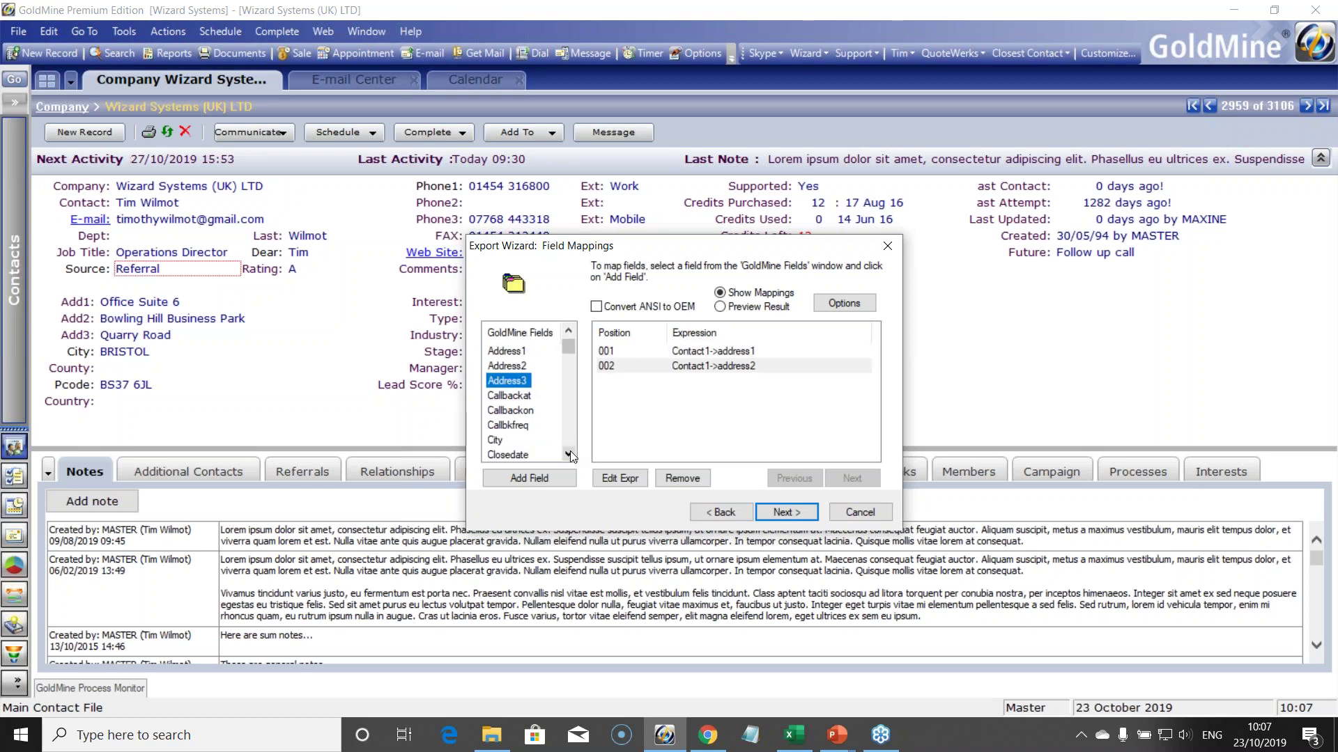
click(570, 450)
click(570, 450)
click(570, 450)
click(570, 450)
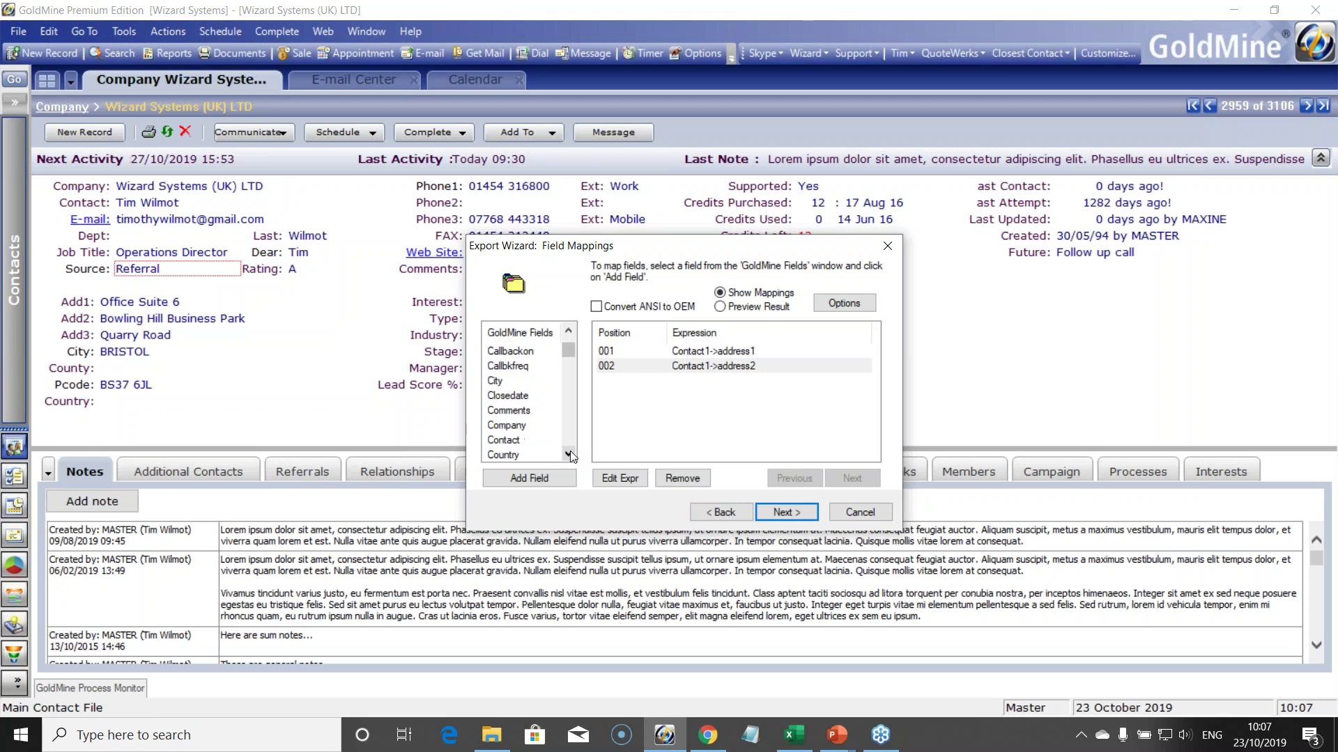
double_click(516, 426)
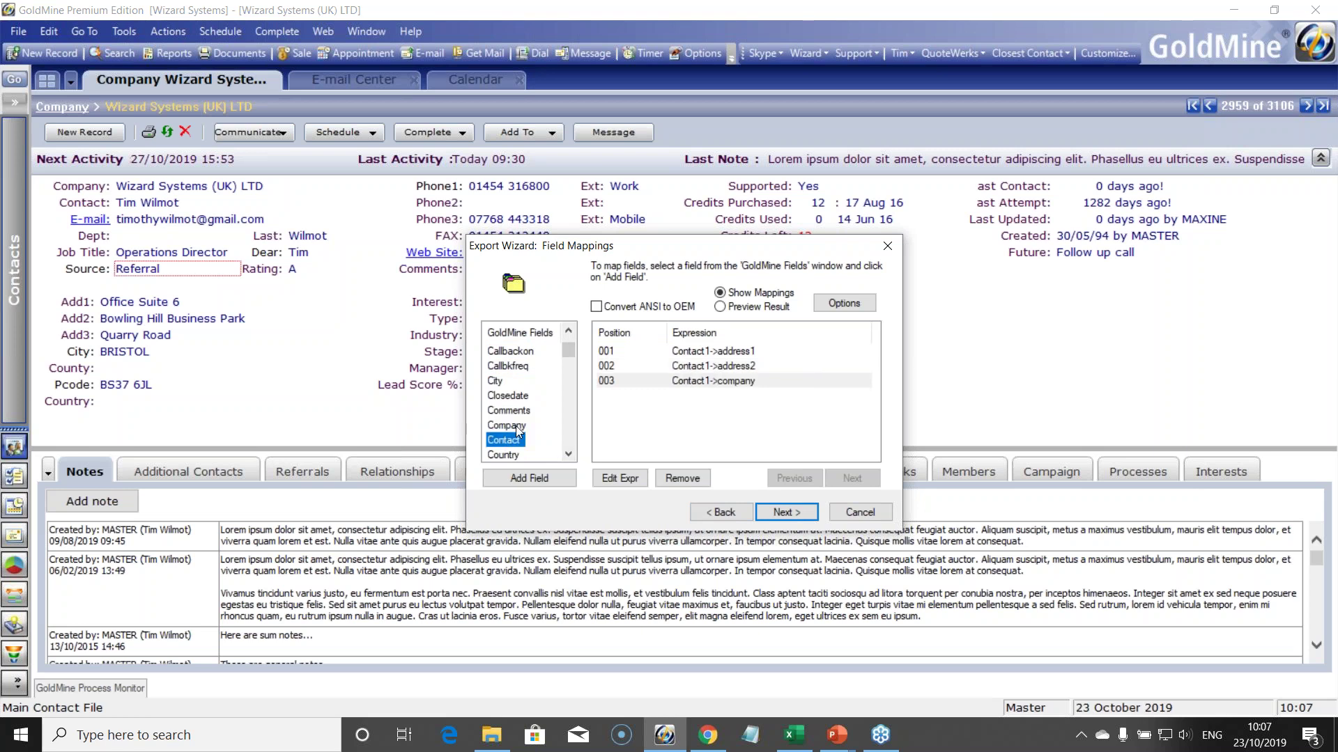
double_click(517, 441)
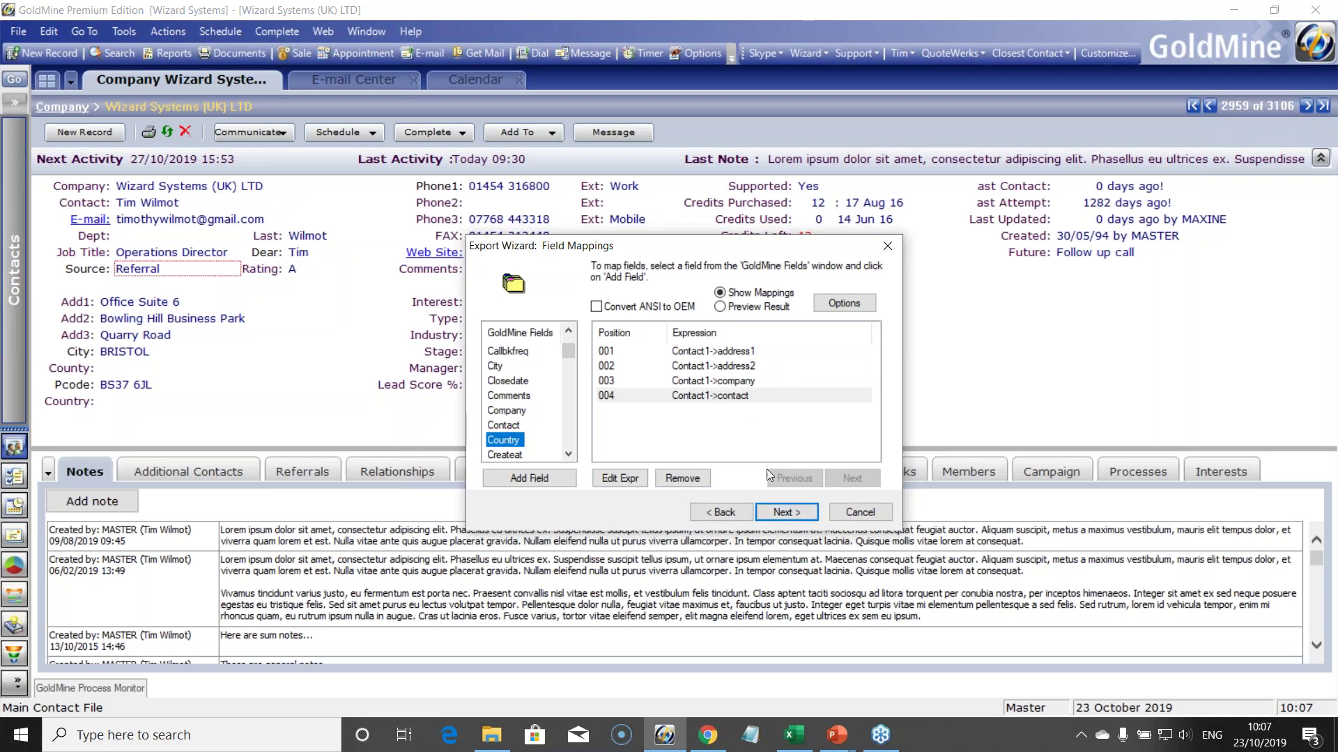
click(778, 512)
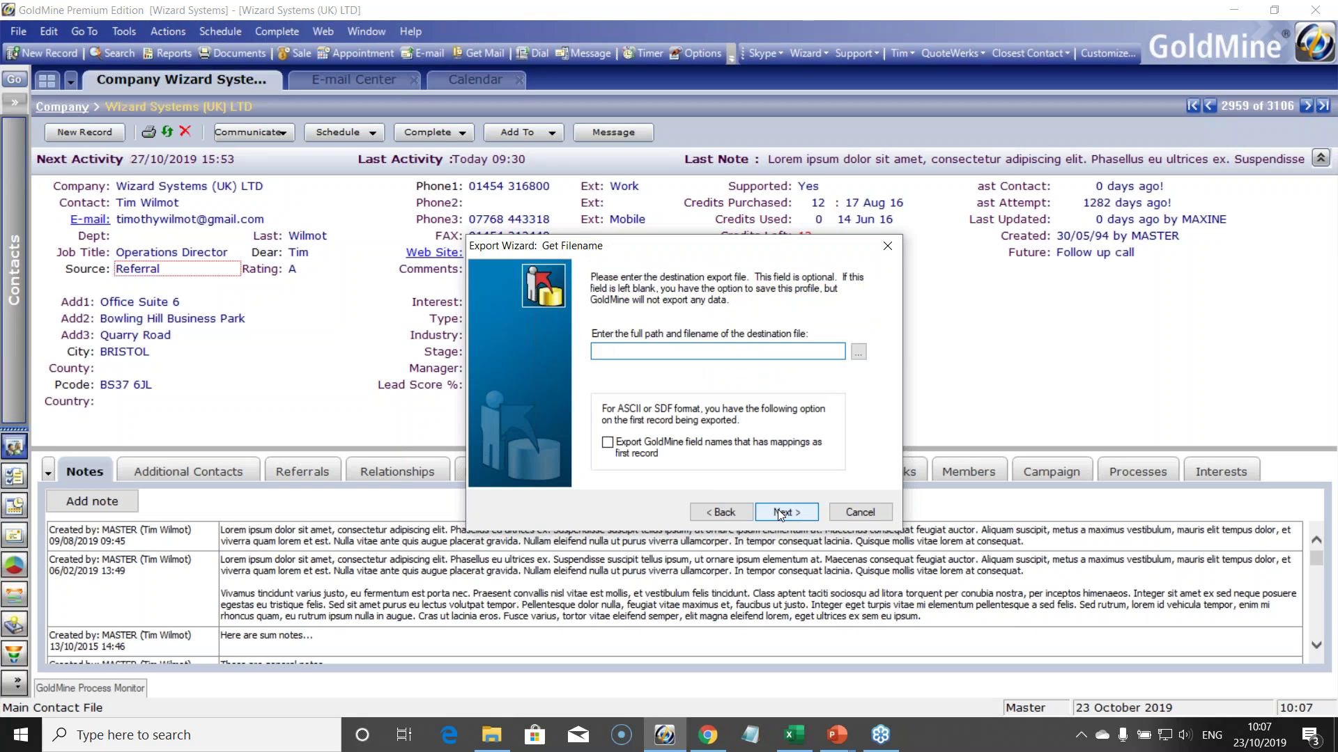
Save the export as 101.csv in the C:\Temp folder
click(858, 353)
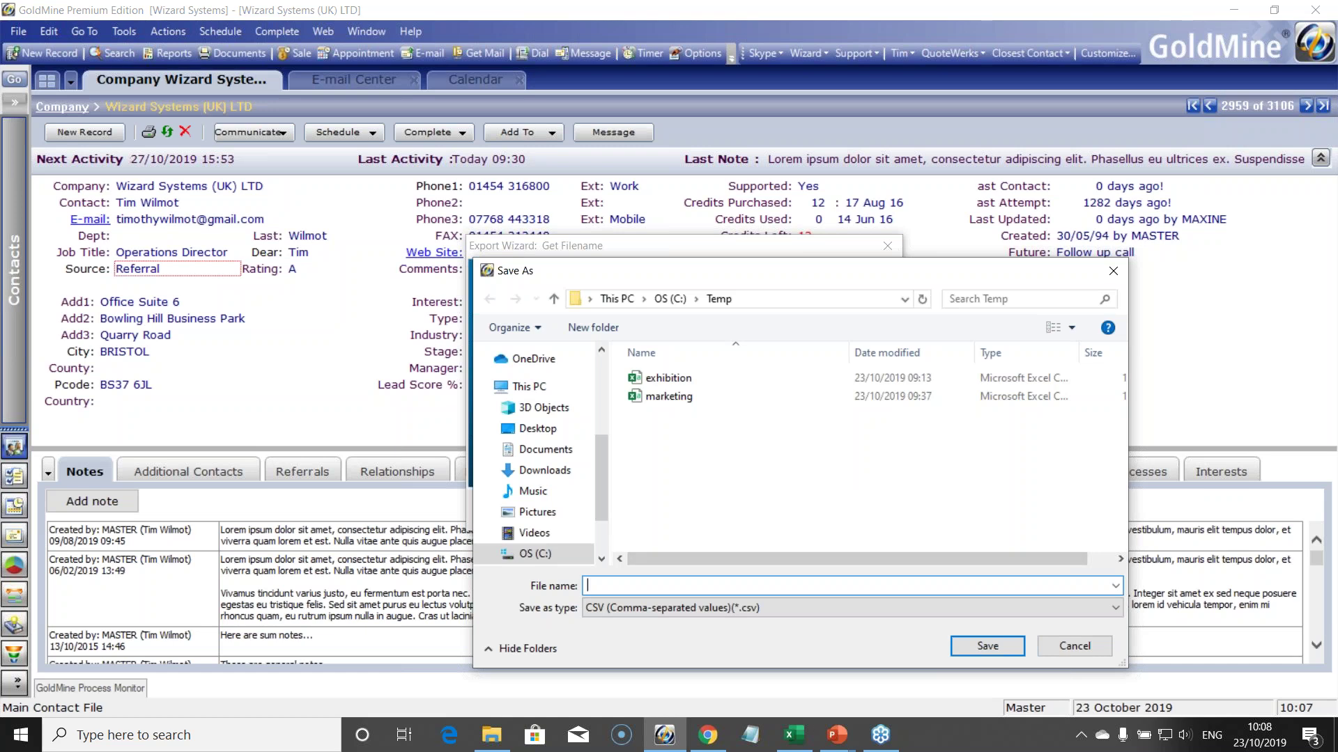
text(101.csv)
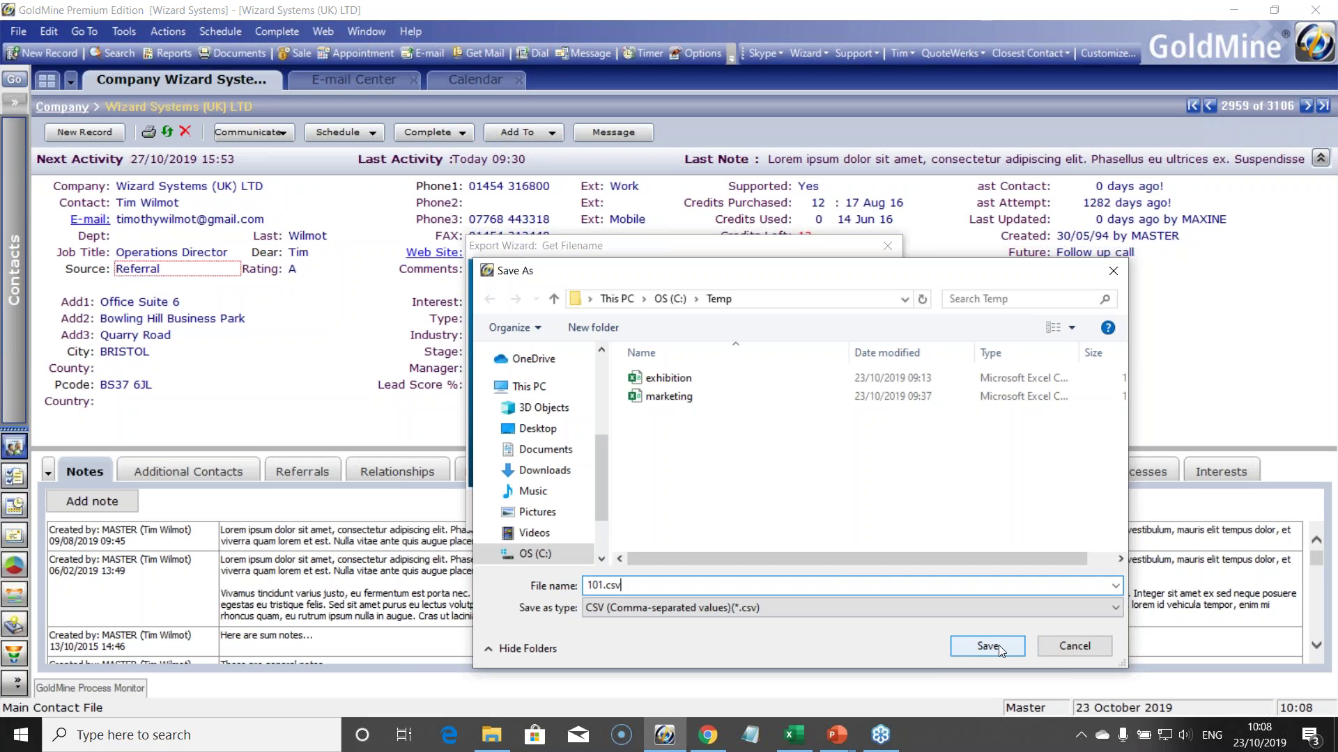
click(1005, 648)
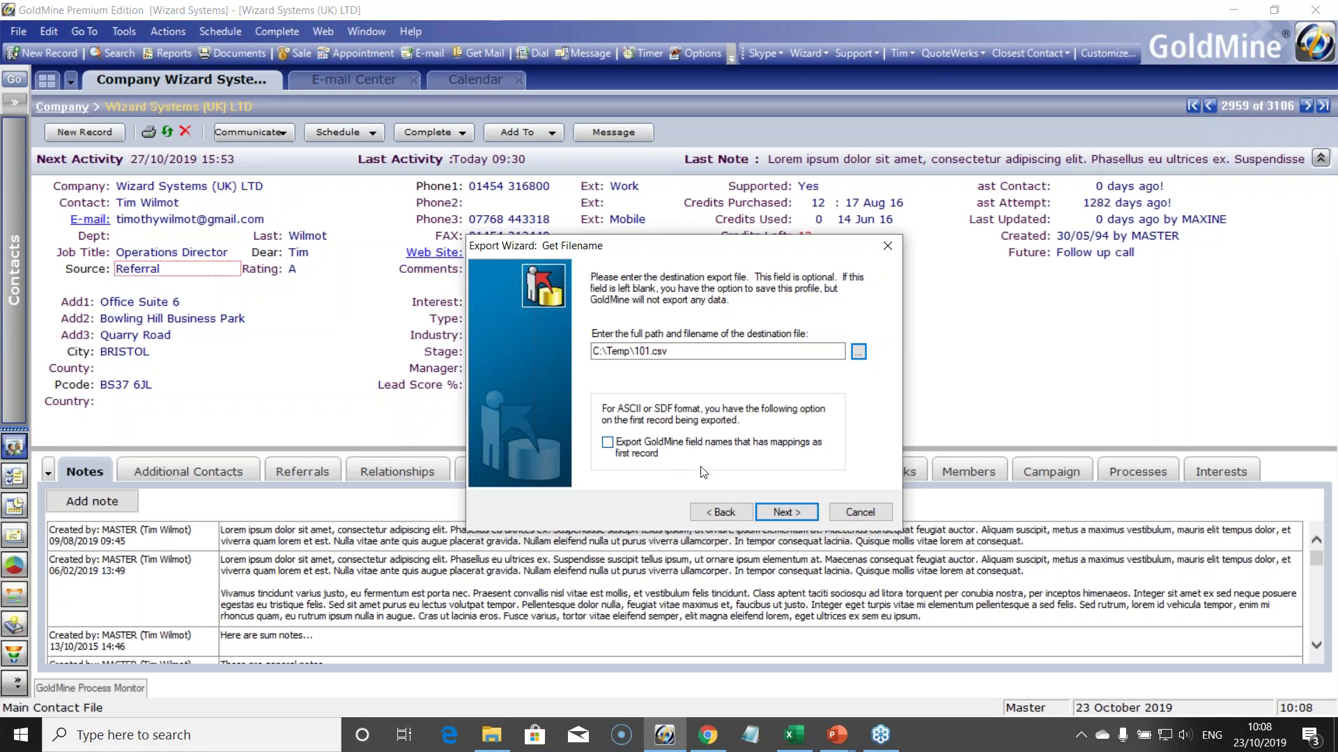
click(784, 512)
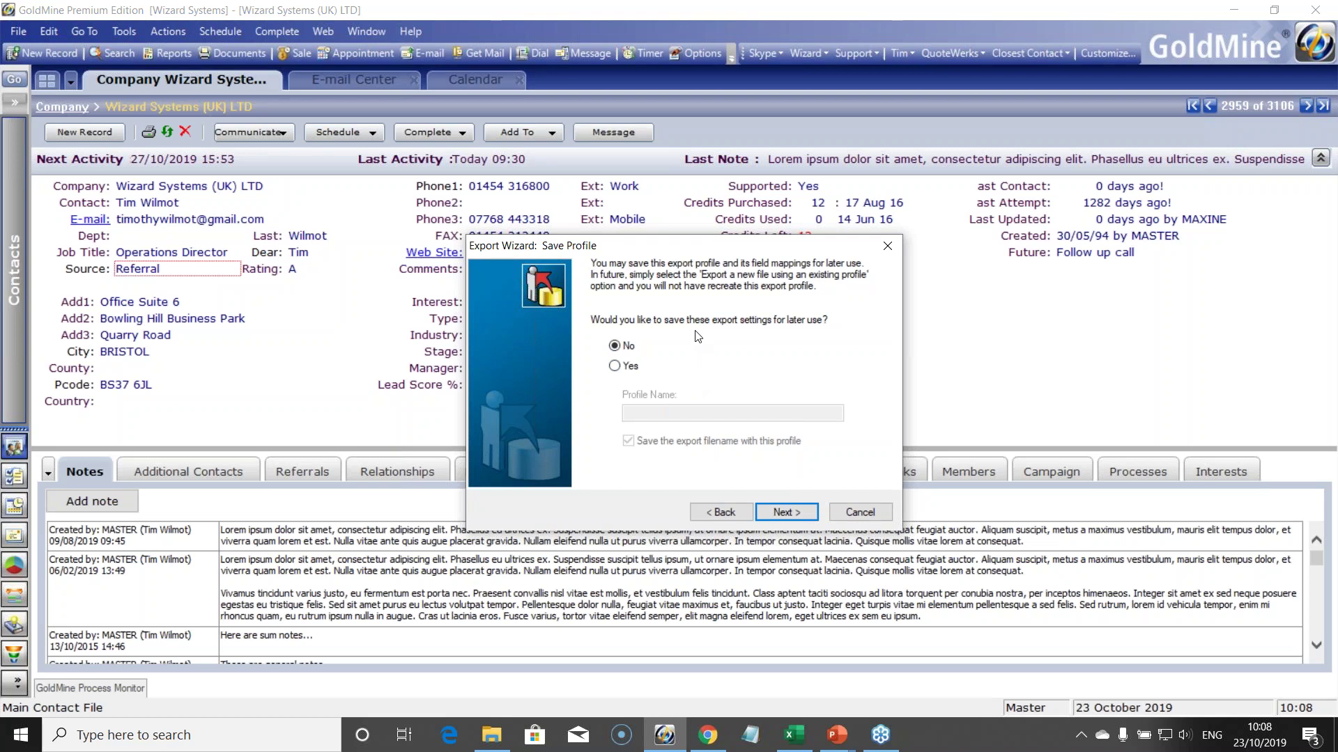
Leave Save Profile set to No and run the export to completion
click(615, 366)
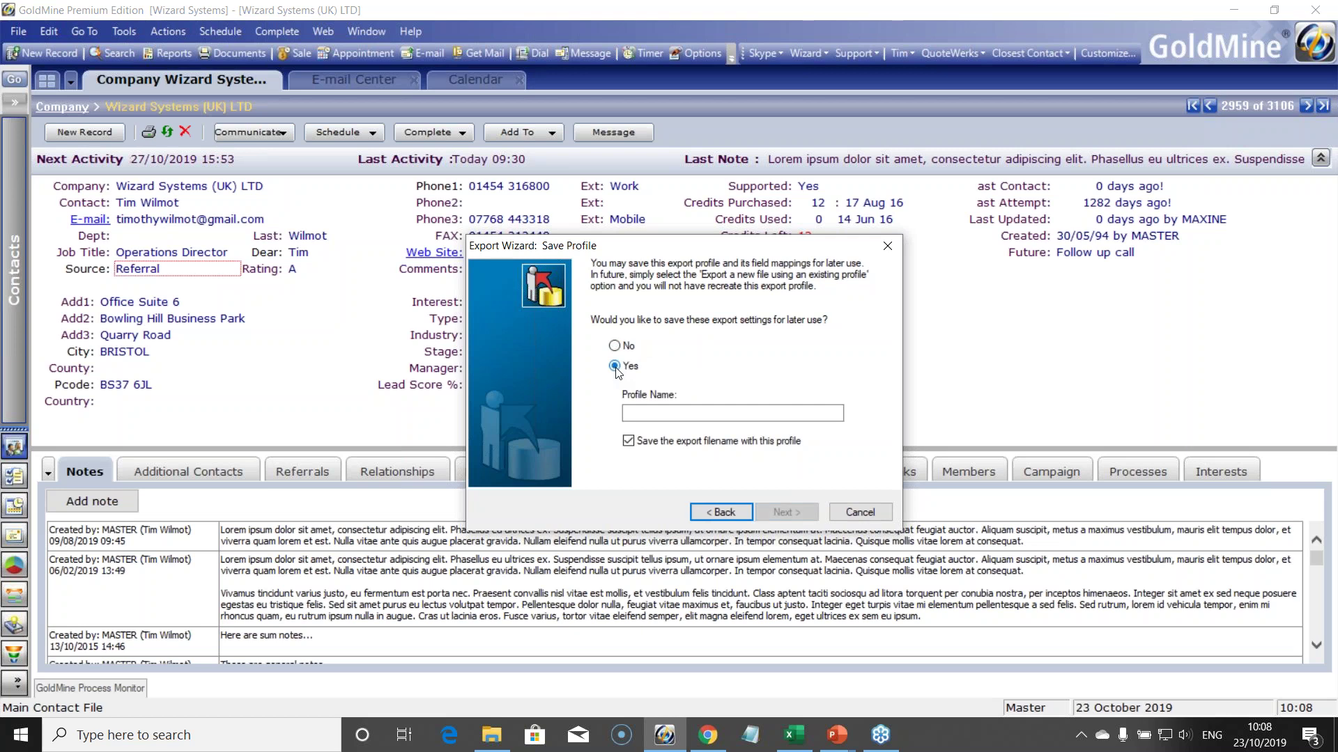
click(615, 347)
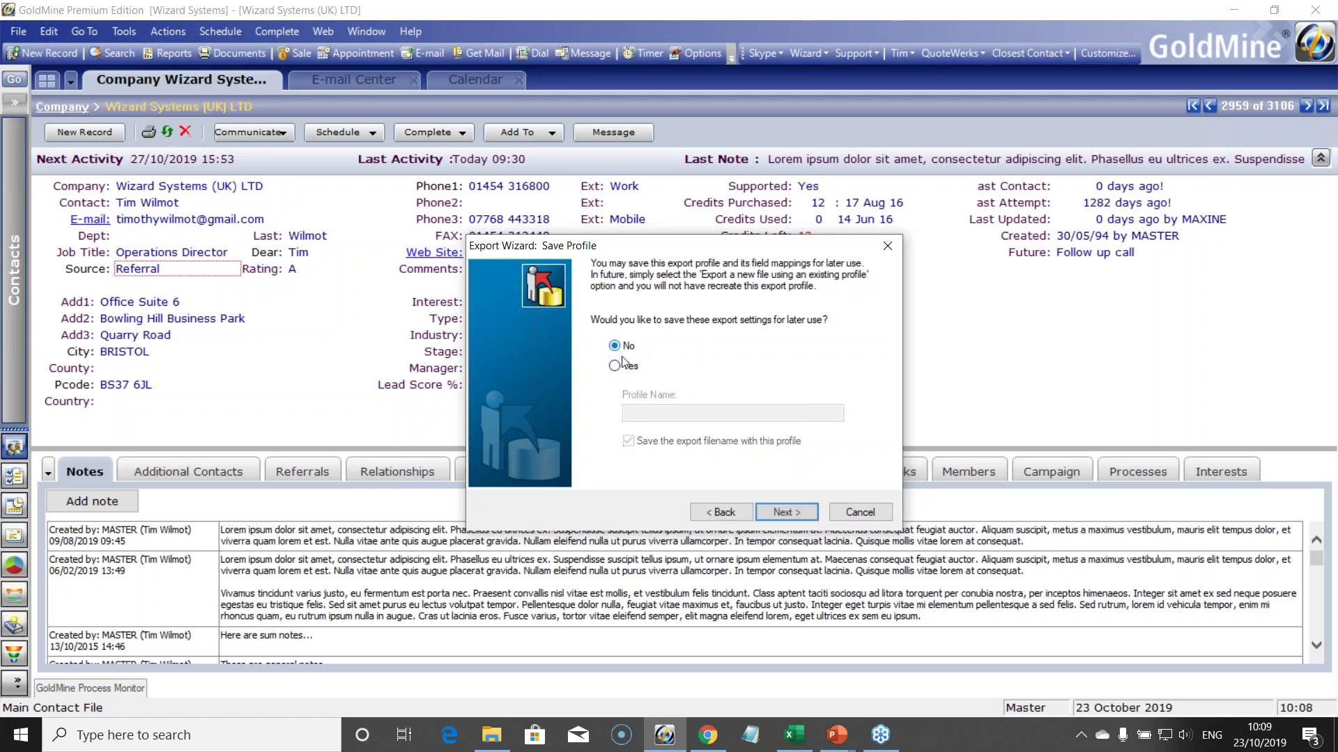
click(775, 514)
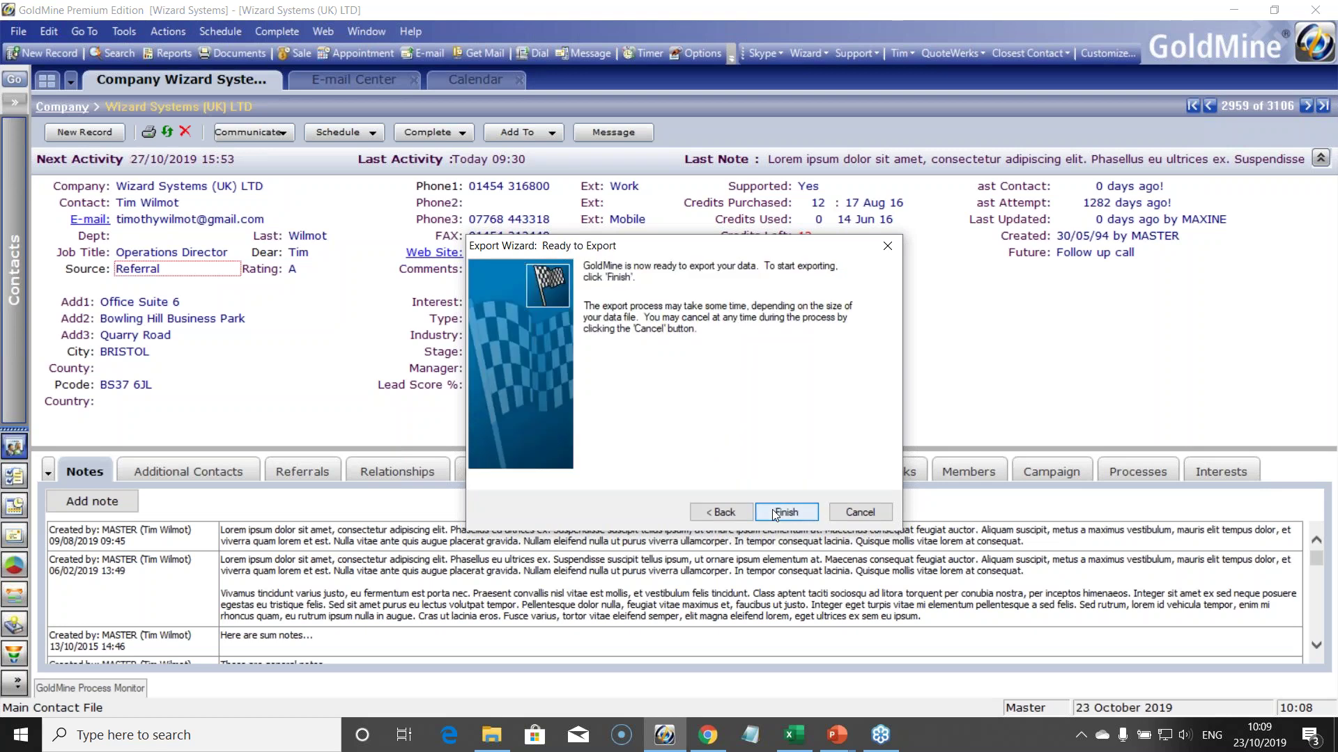
click(774, 514)
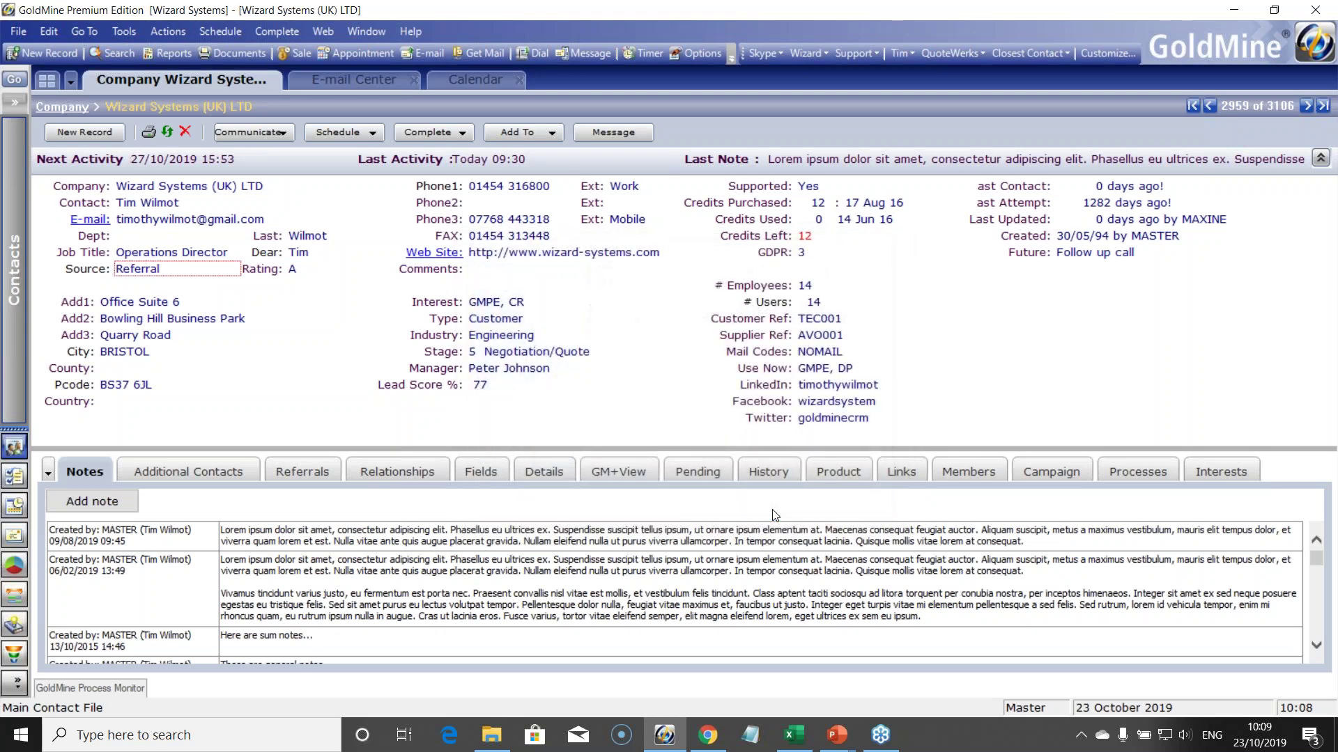